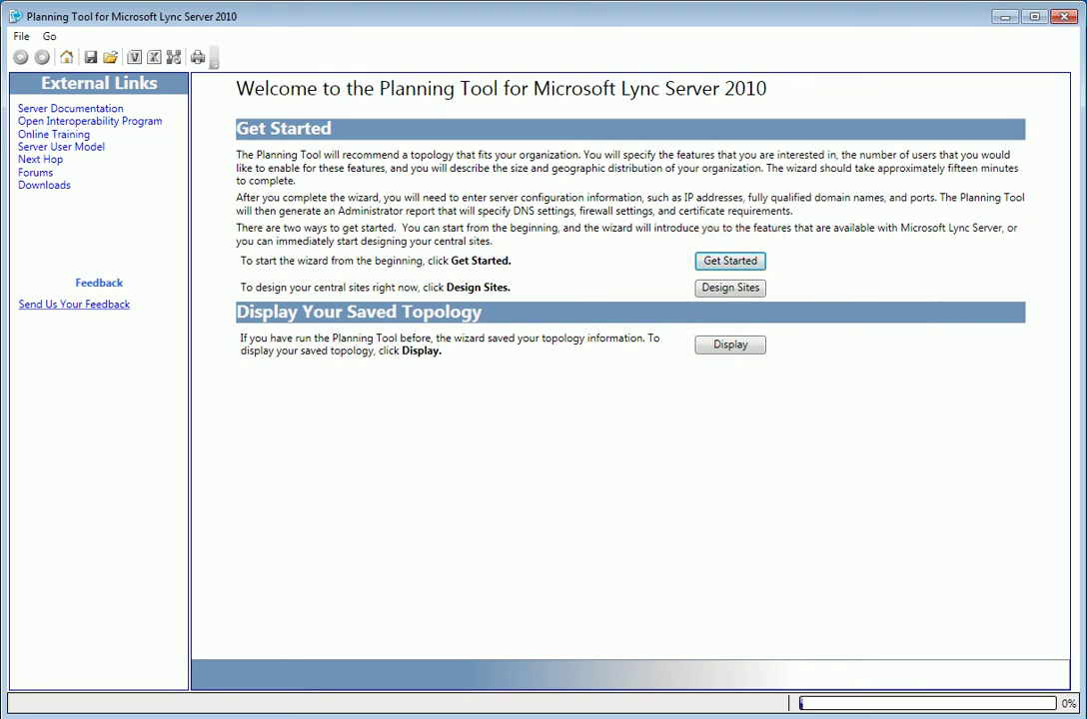
Start the wizard and accept audio/video, dial-in and web conferencing, Enterprise Voice, Exchange UM and Call Admission Control
click(755, 258)
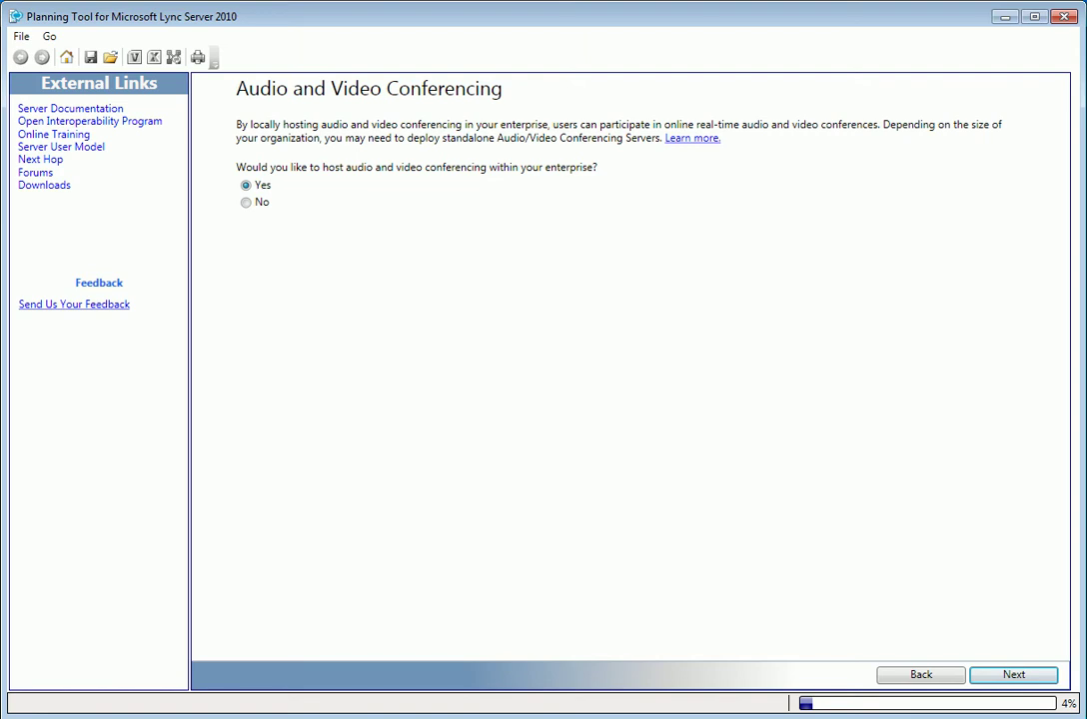
click(1039, 680)
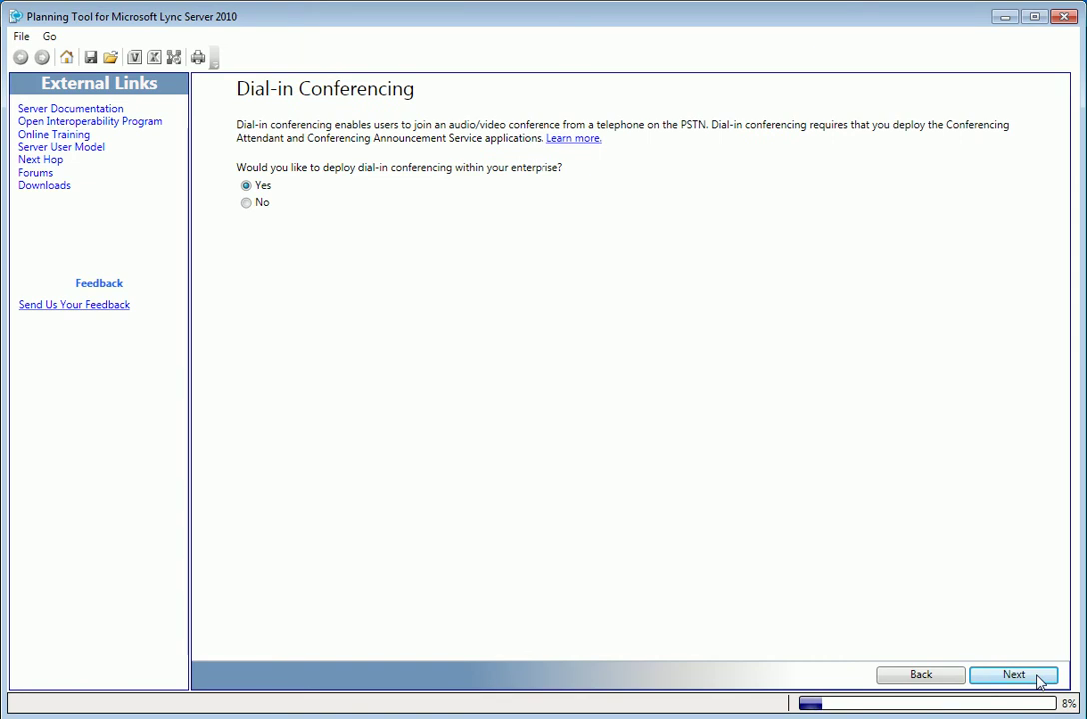
click(1040, 679)
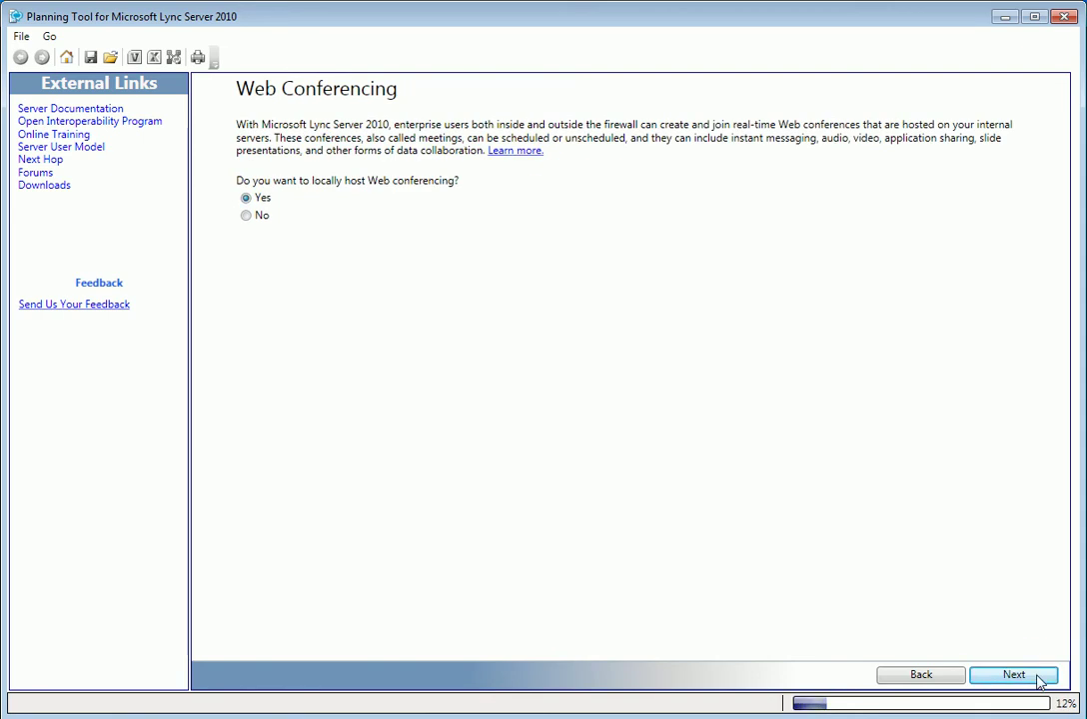
click(1039, 680)
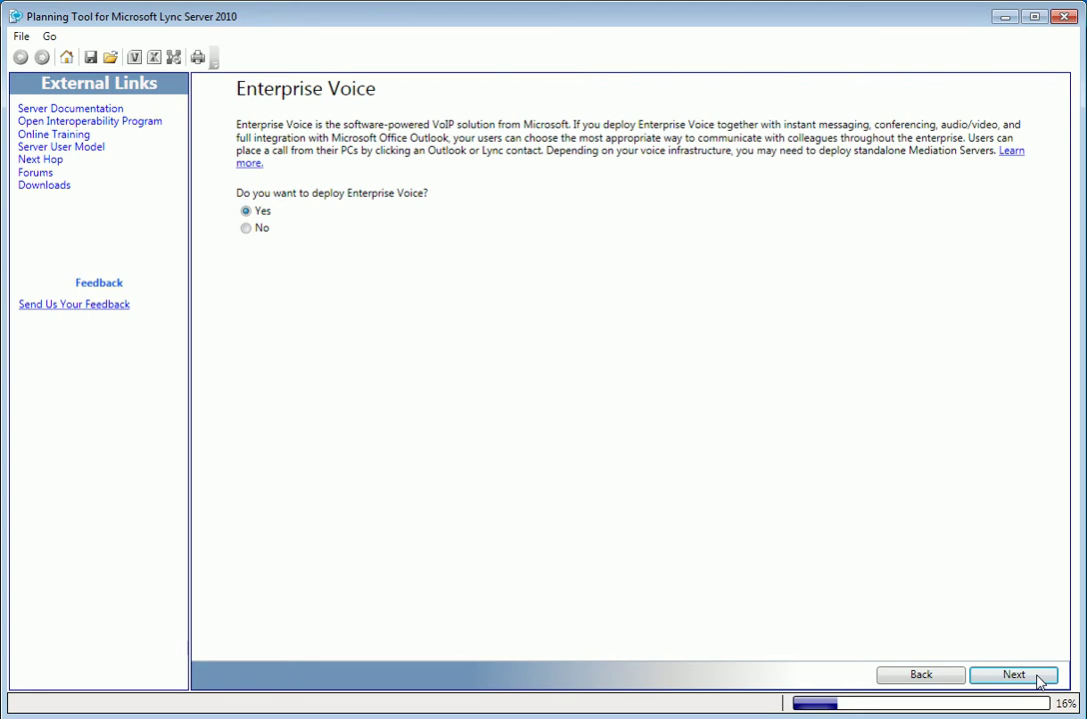
click(1039, 680)
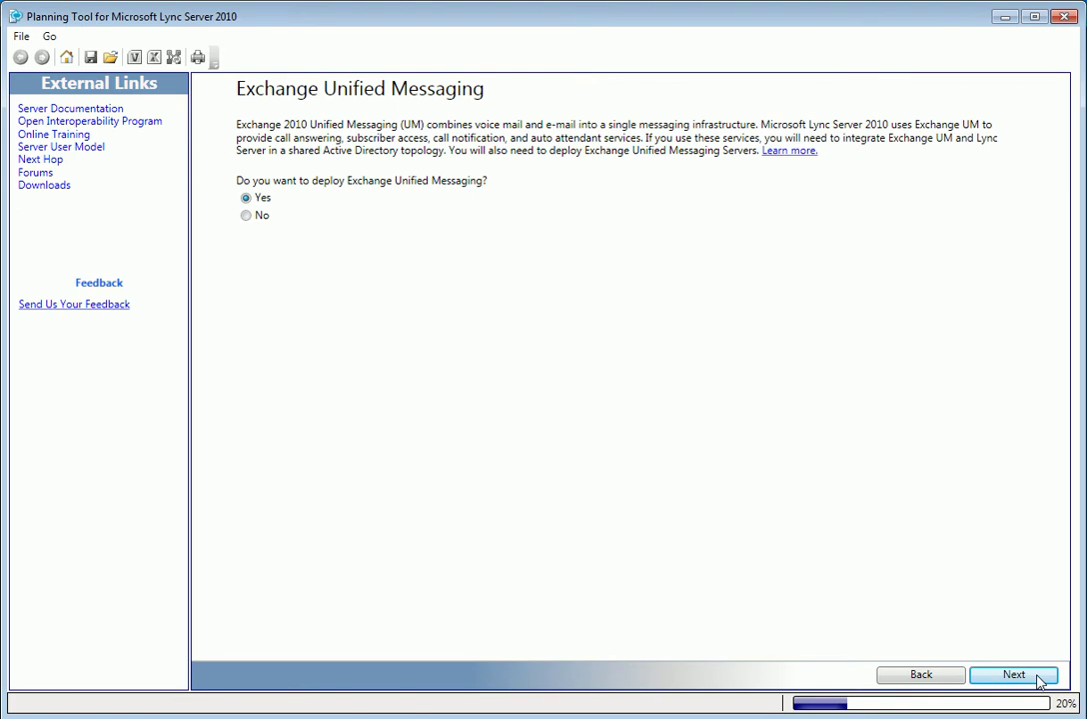
click(1037, 677)
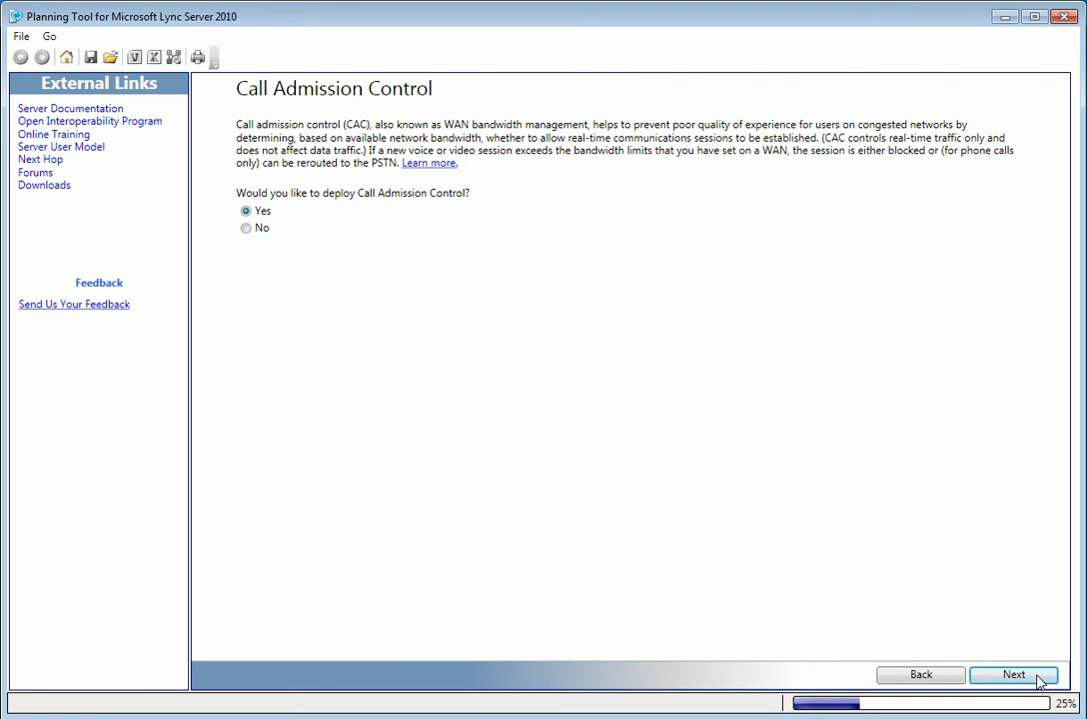
click(1039, 679)
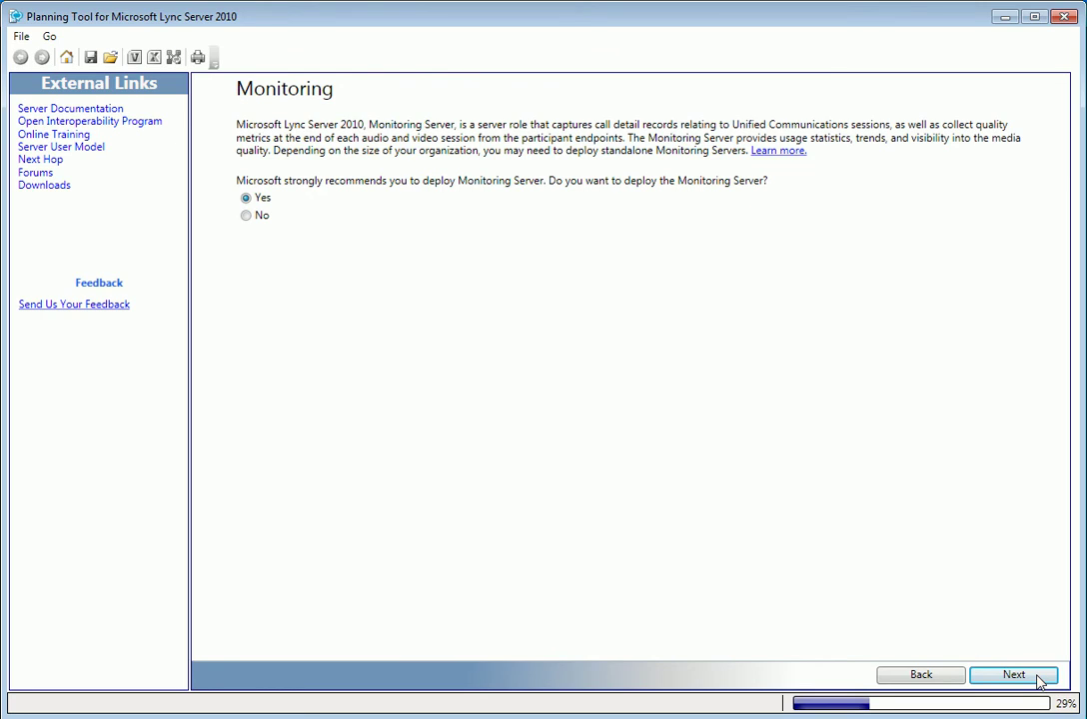
Accept Monitoring, Archiving, the chosen federation options and high availability with standby servers
click(1040, 680)
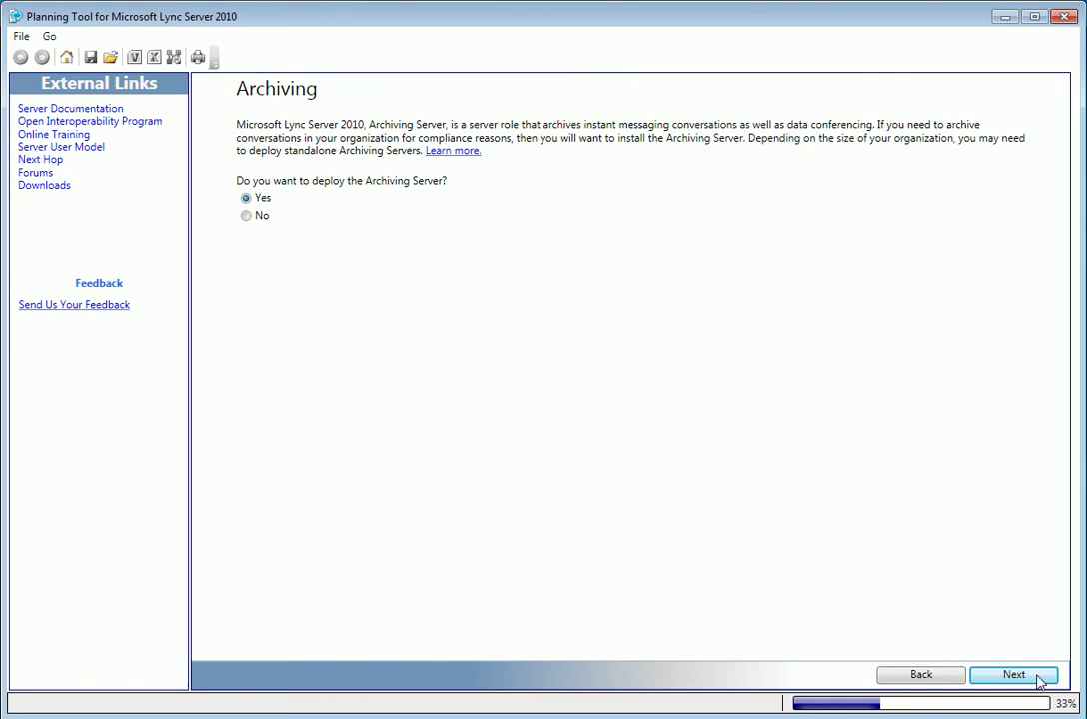
click(1014, 675)
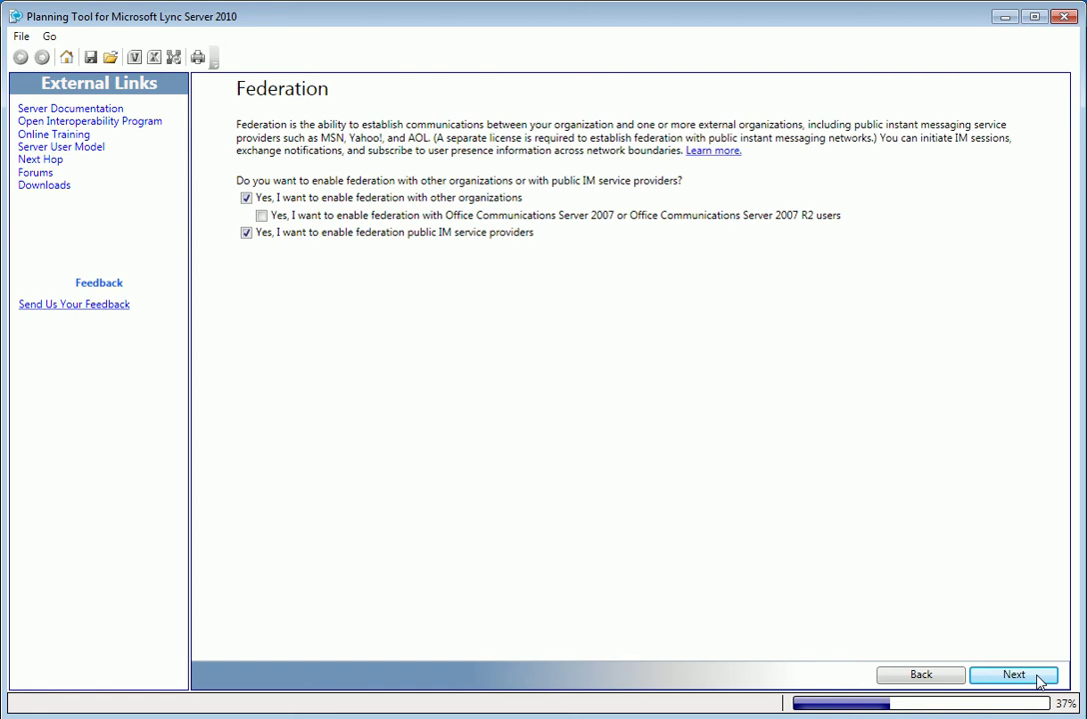
click(1014, 676)
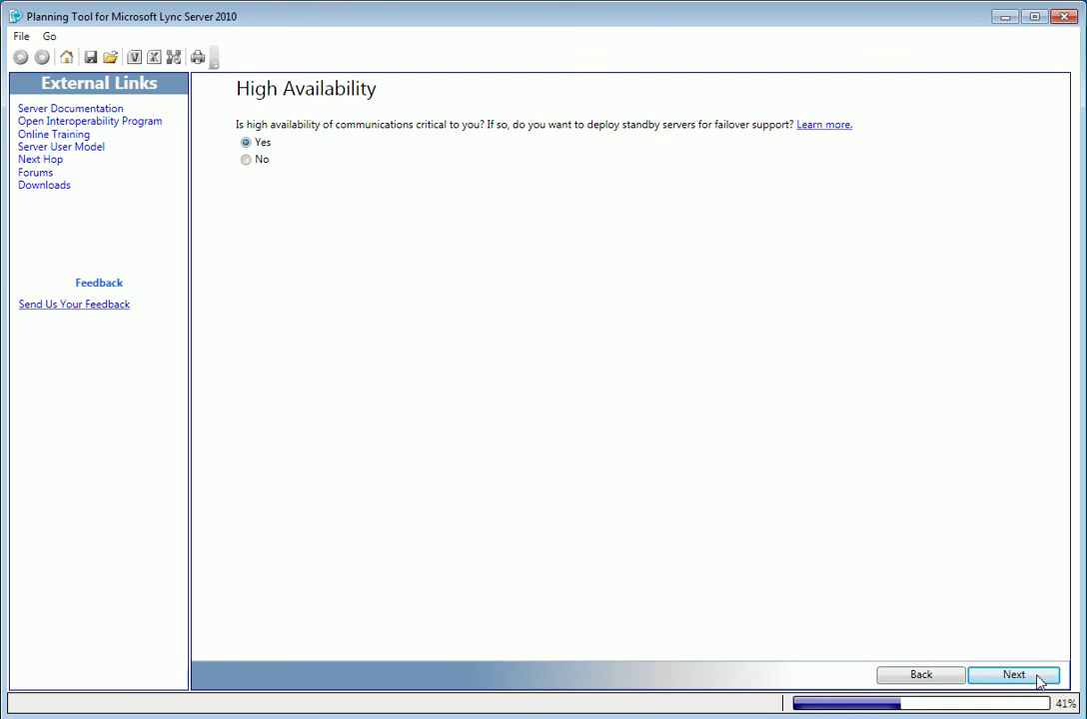
click(1014, 676)
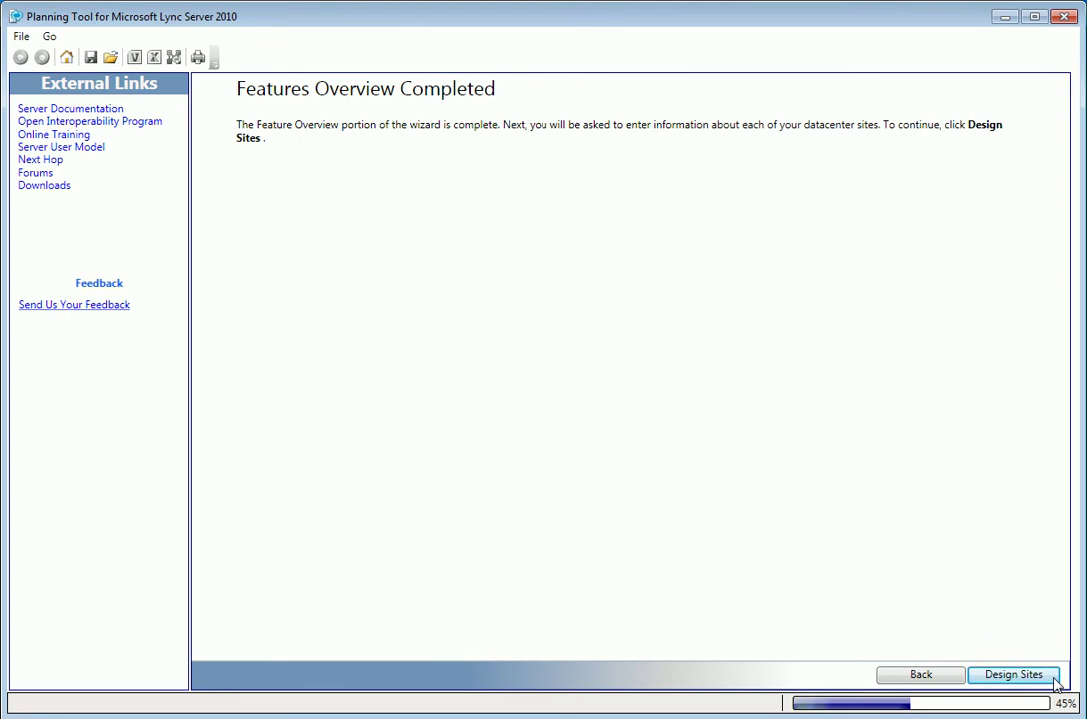
Rename the first central site from Site0 to HQ with 500 users
click(1055, 679)
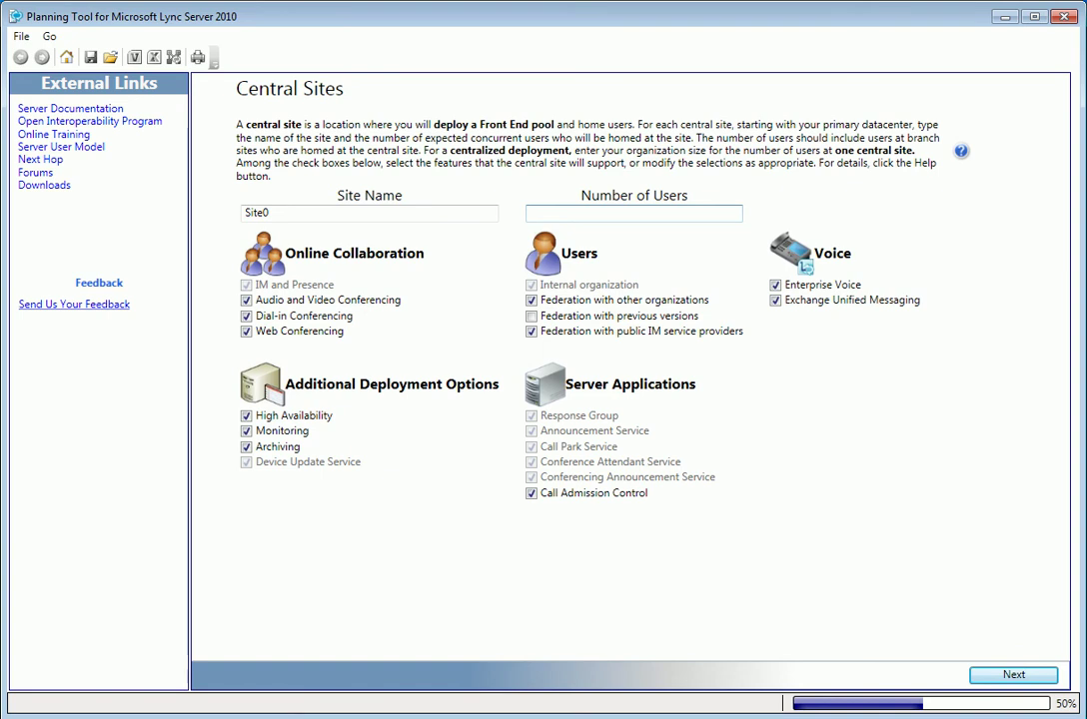
drag(300, 214, 246, 213)
text(HQ)
click(535, 212)
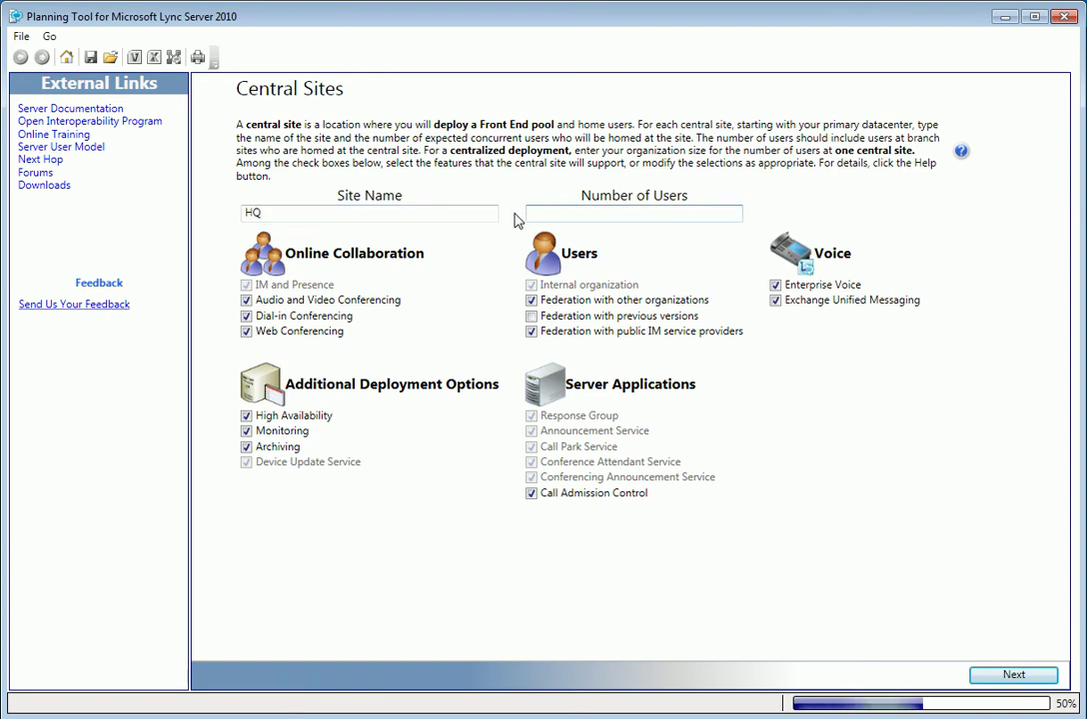
text(500)
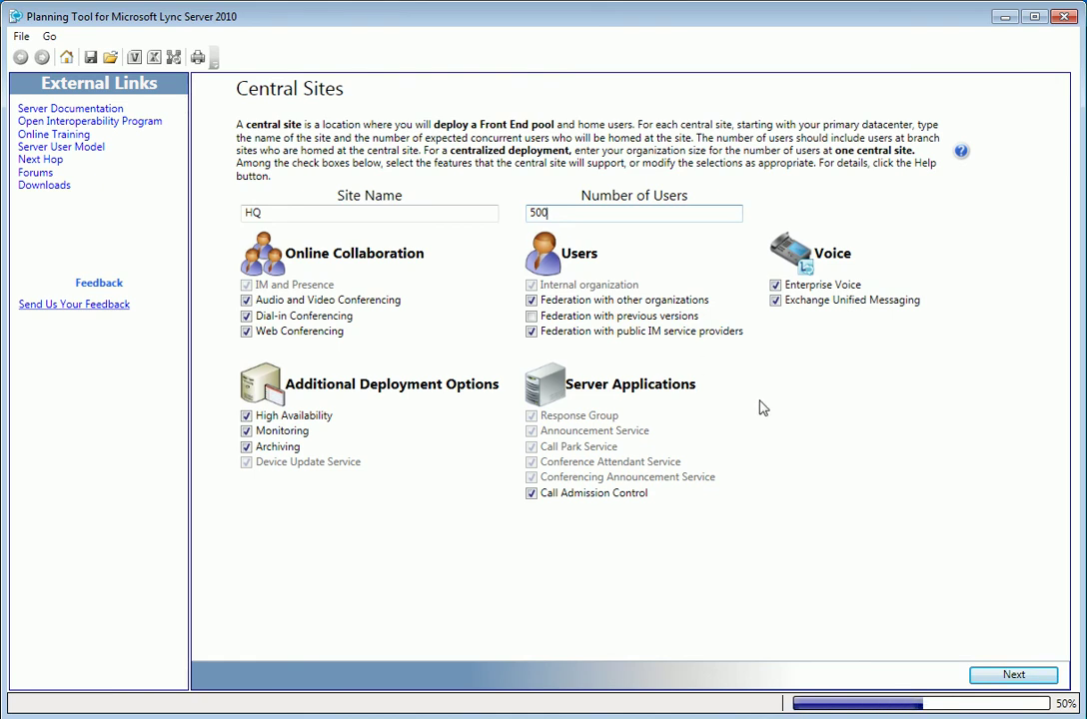
click(995, 676)
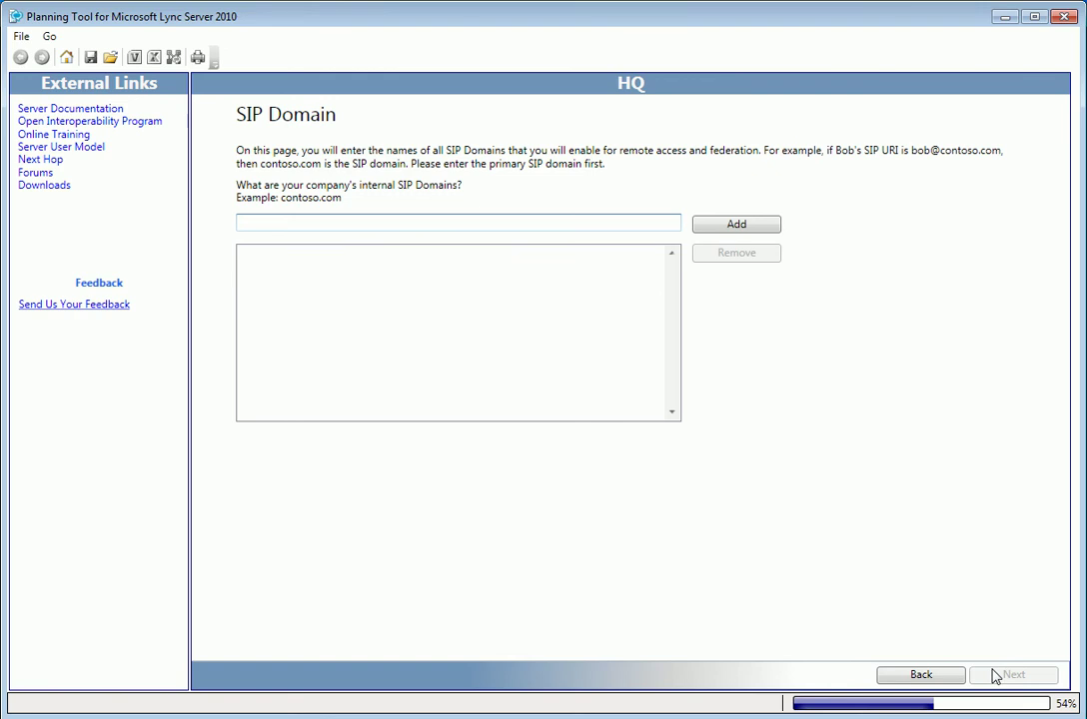
Add SIP domain ourdomain.com and choose Yes for virtualized machines
text(ourdomain.com)
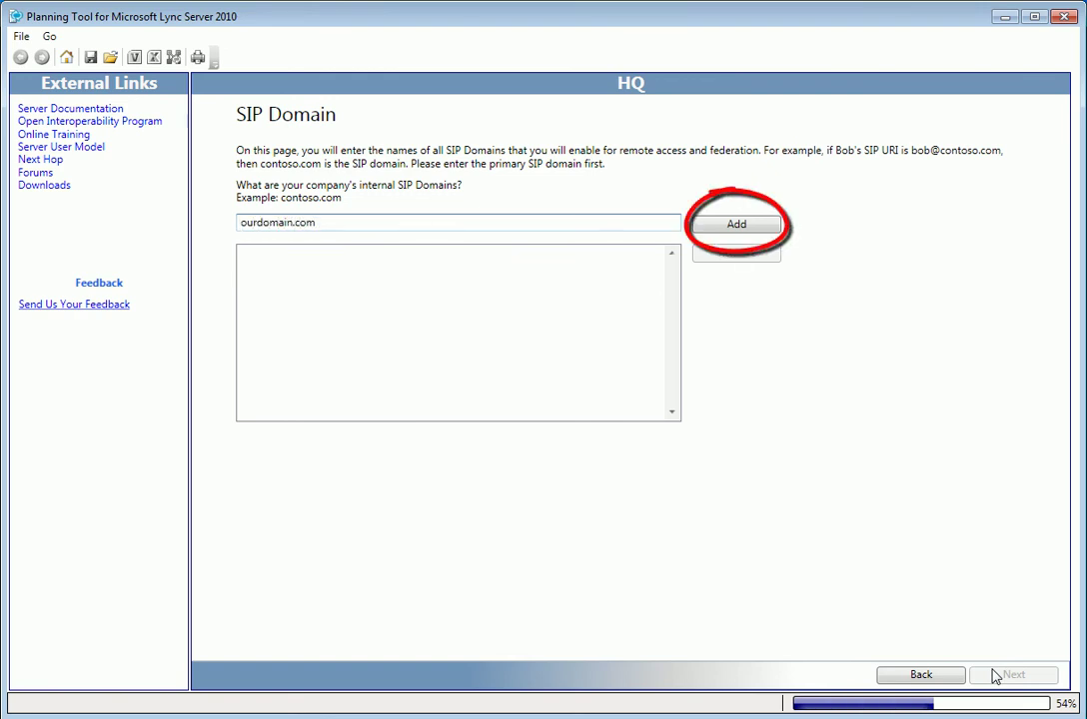
key(Return)
click(994, 677)
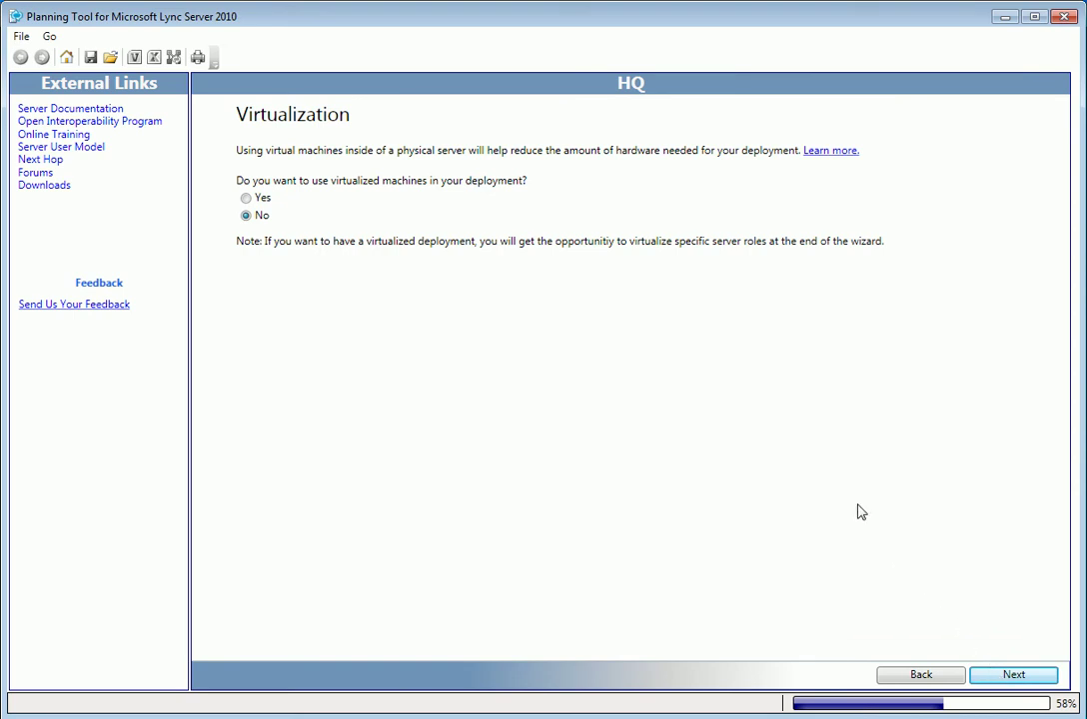
click(280, 199)
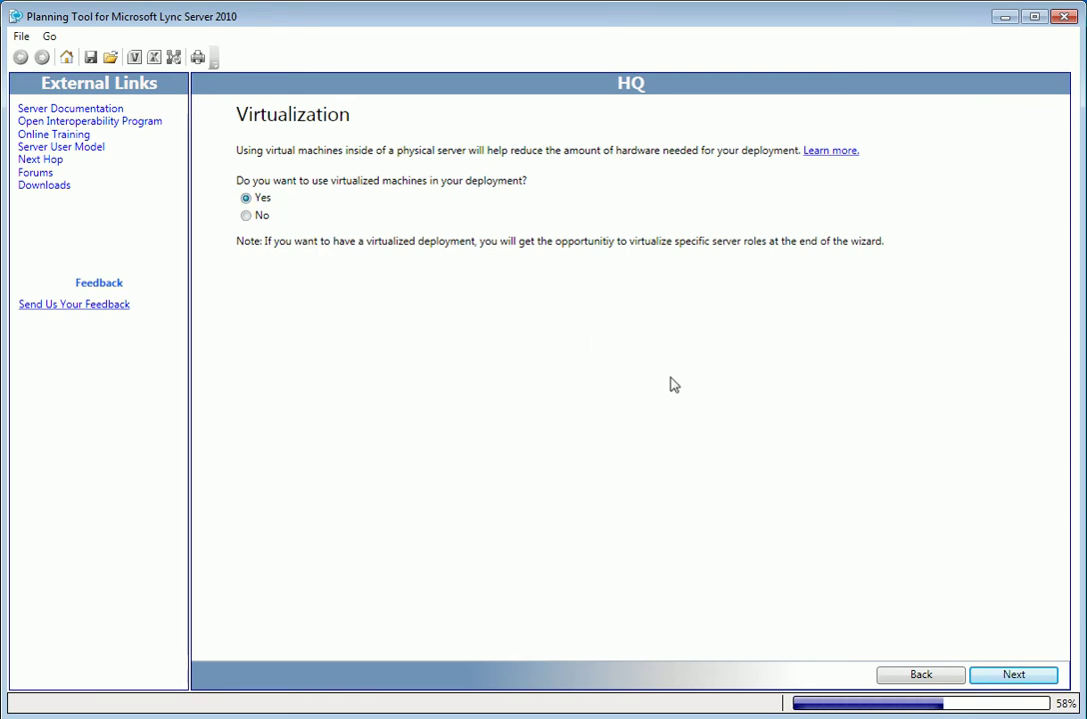
Keep HQ's default conference, voice and voice-infrastructure settings through to External User Access
click(984, 676)
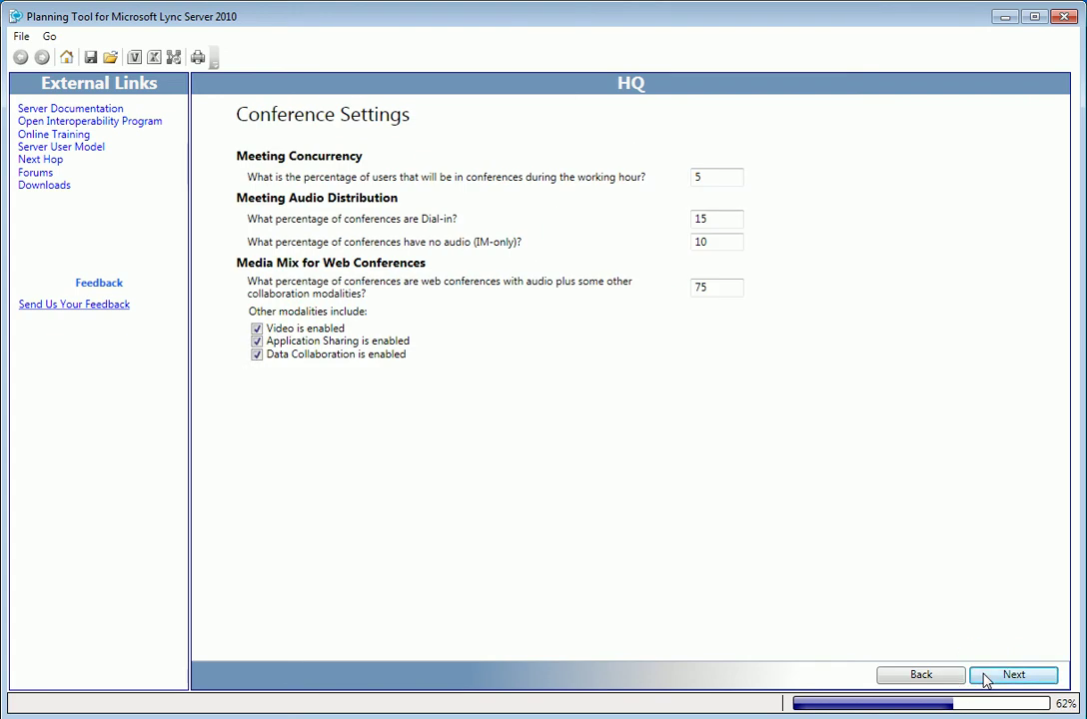
click(987, 677)
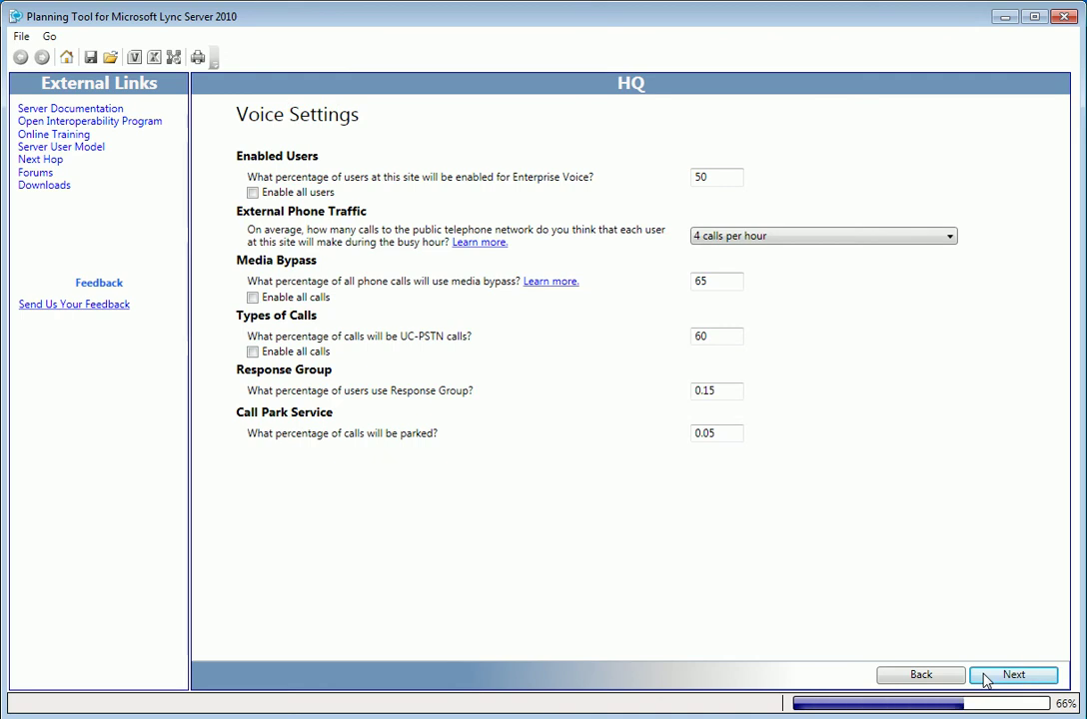
click(988, 677)
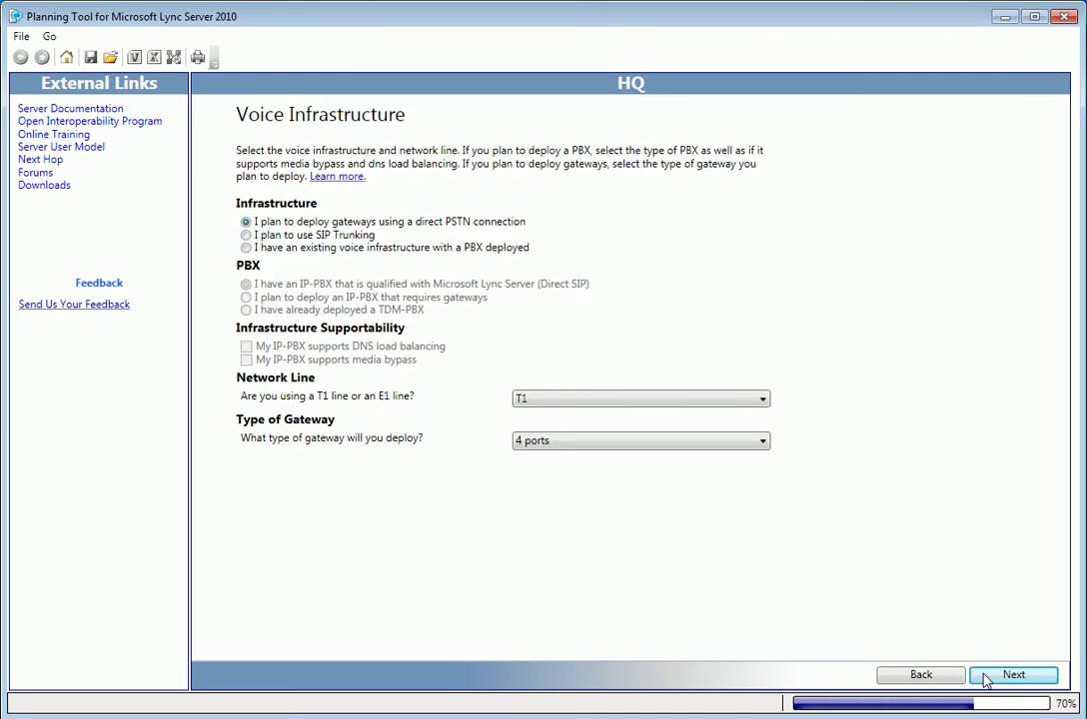
click(987, 678)
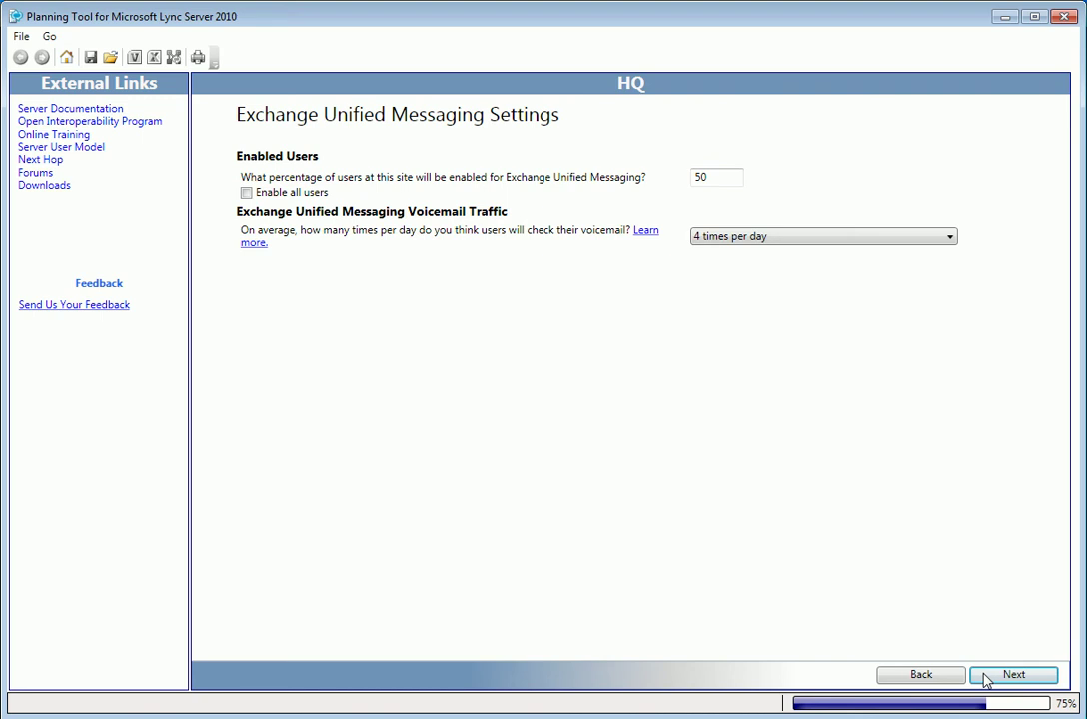
click(986, 678)
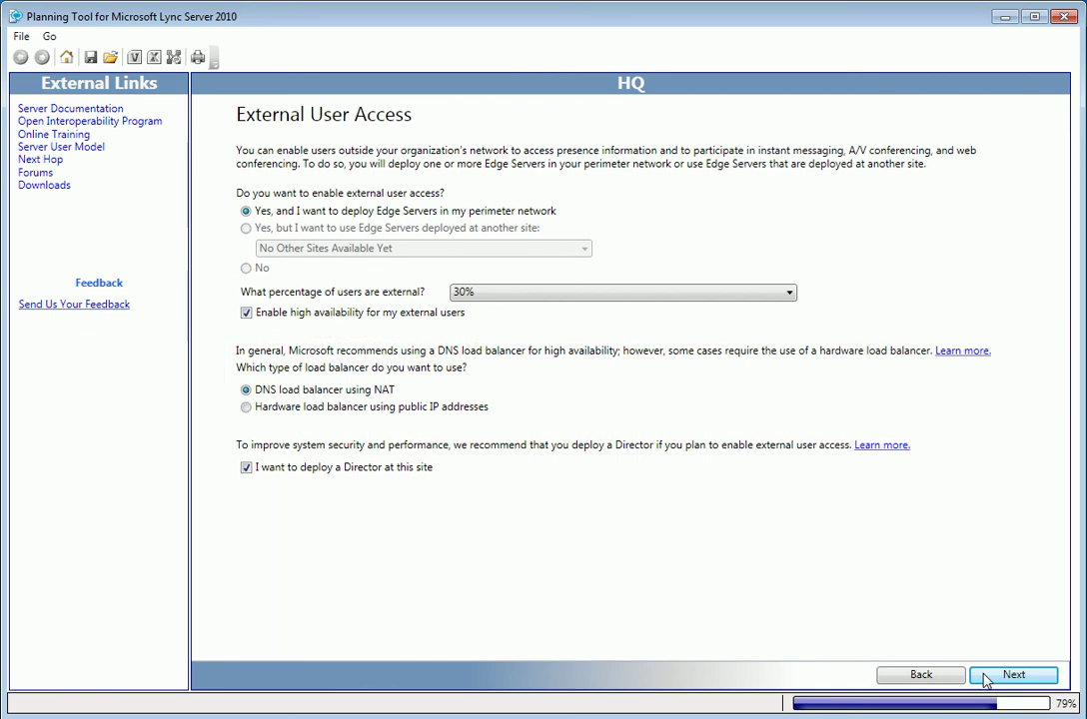
Add branch sites San Diego, Anaheim and Burbank, then finish without another central site
click(987, 677)
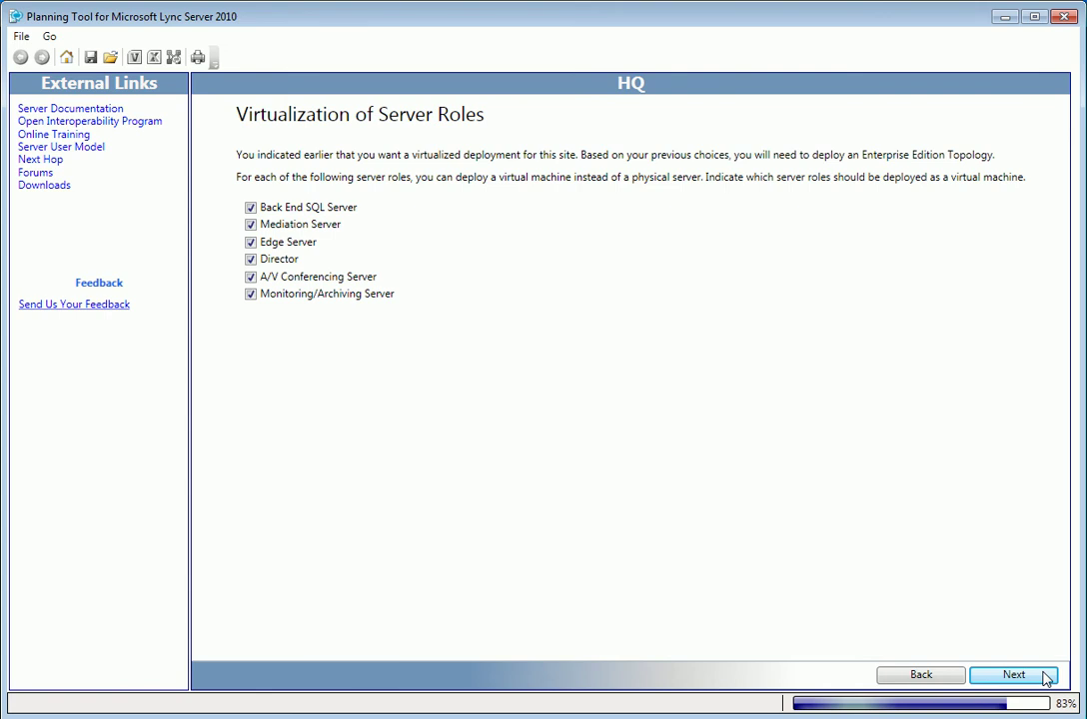
click(1047, 677)
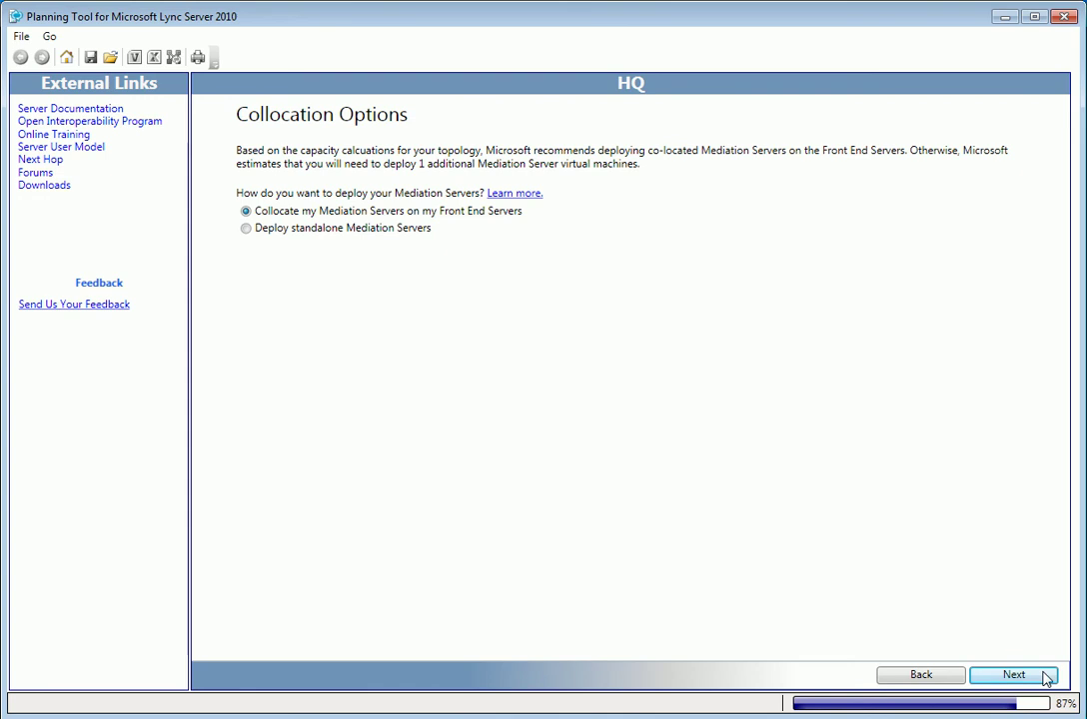
click(1045, 677)
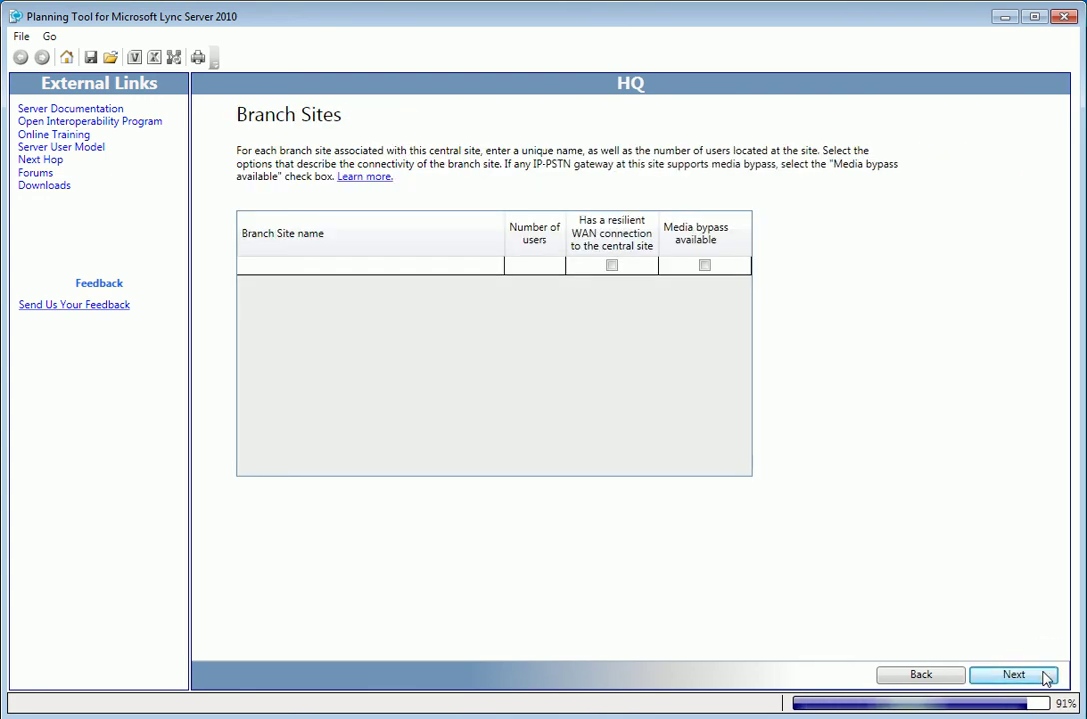
click(276, 270)
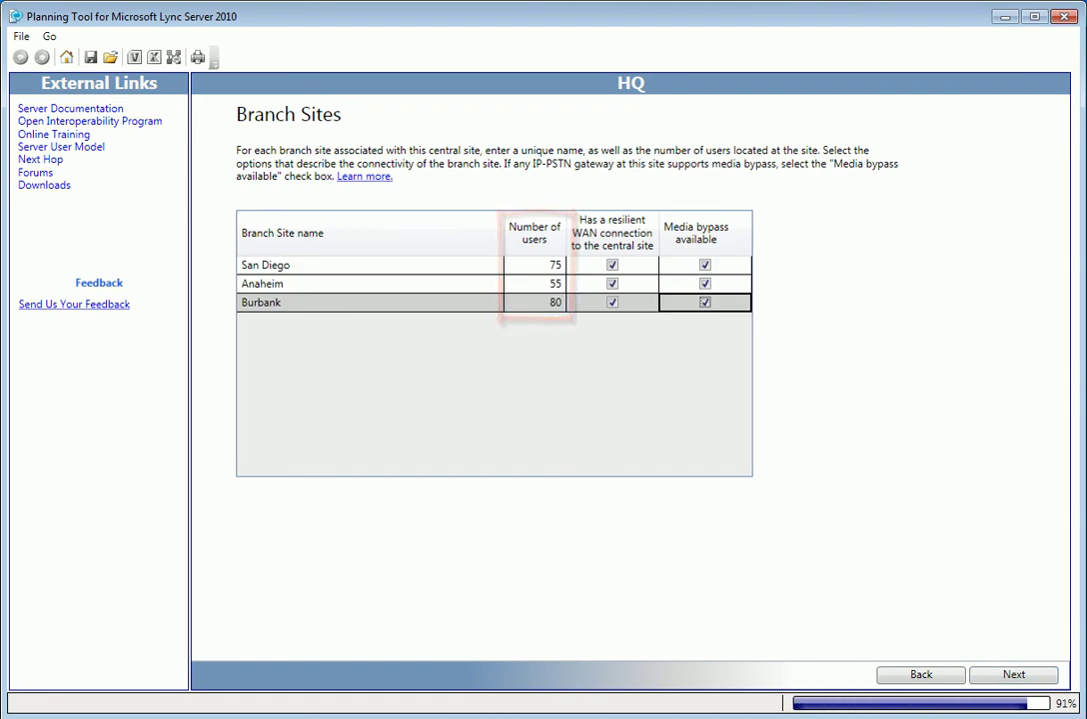
click(1044, 677)
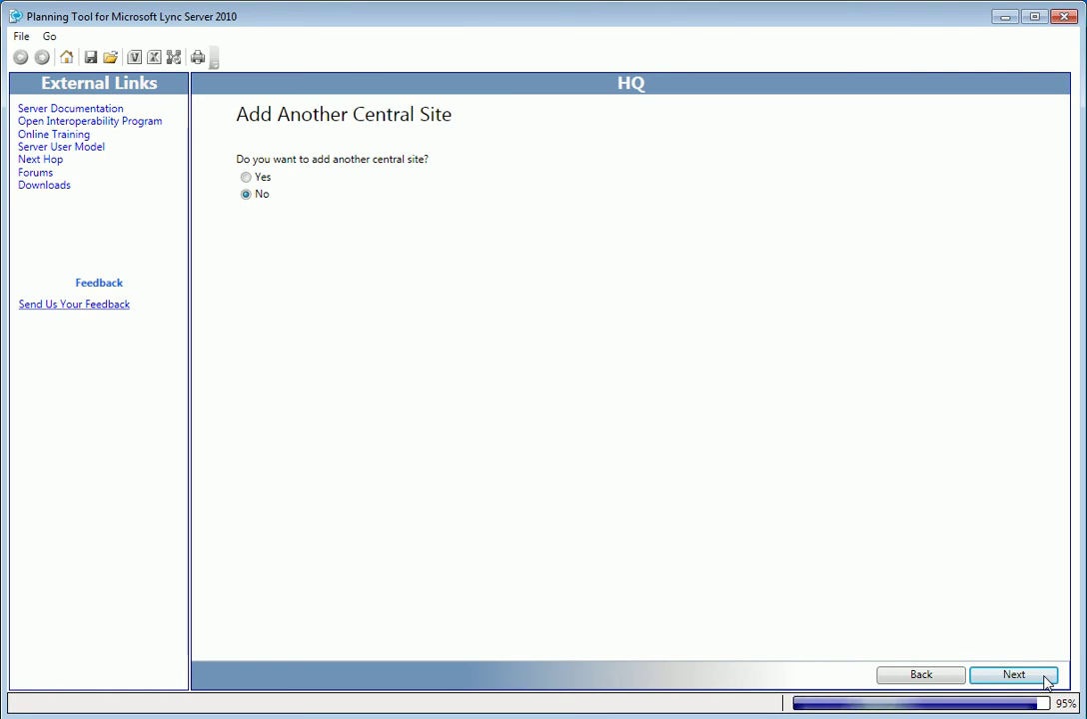
click(1045, 678)
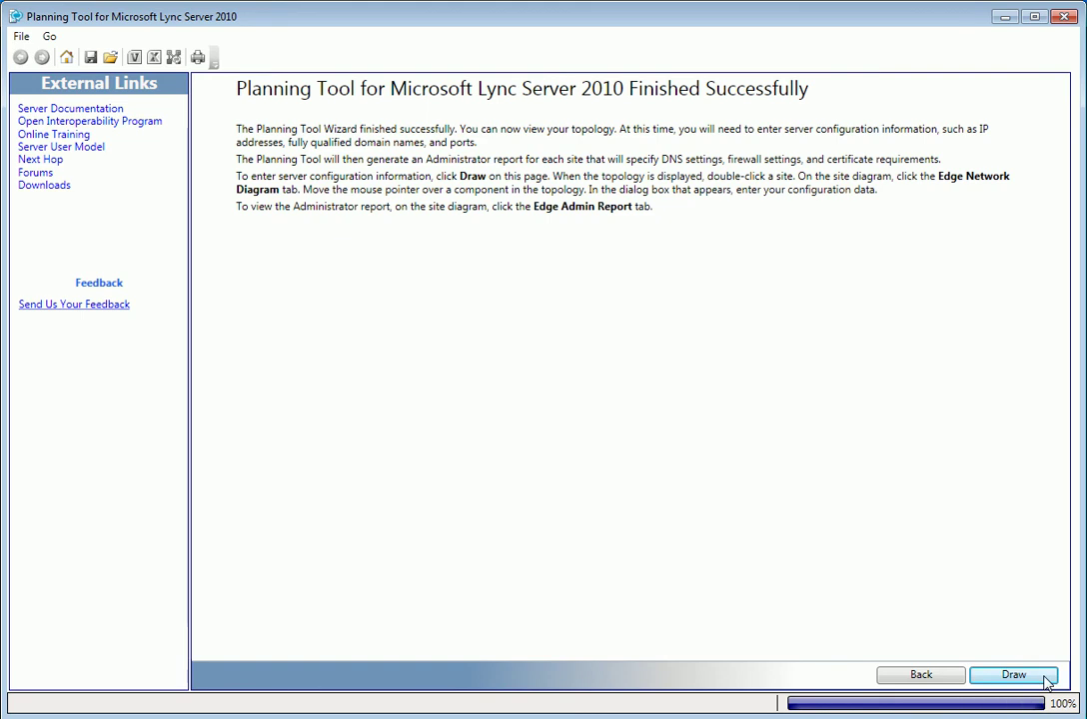
Draw the global topology and review the HQ Front End Server's hardware and port requirements
click(1044, 679)
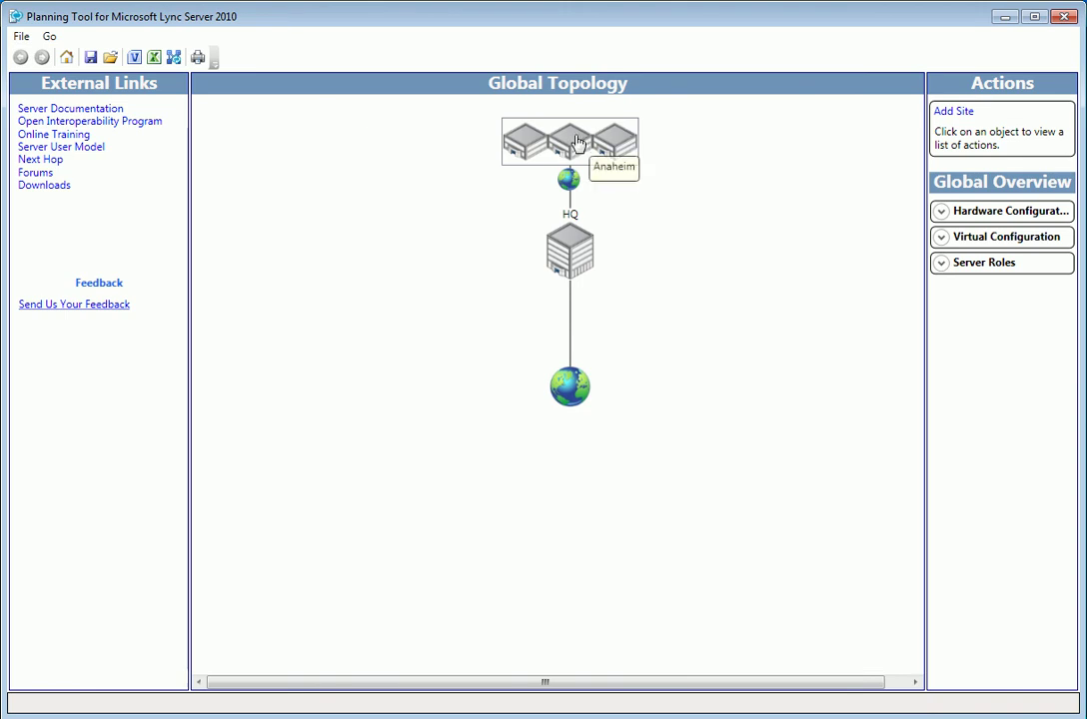
double_click(582, 244)
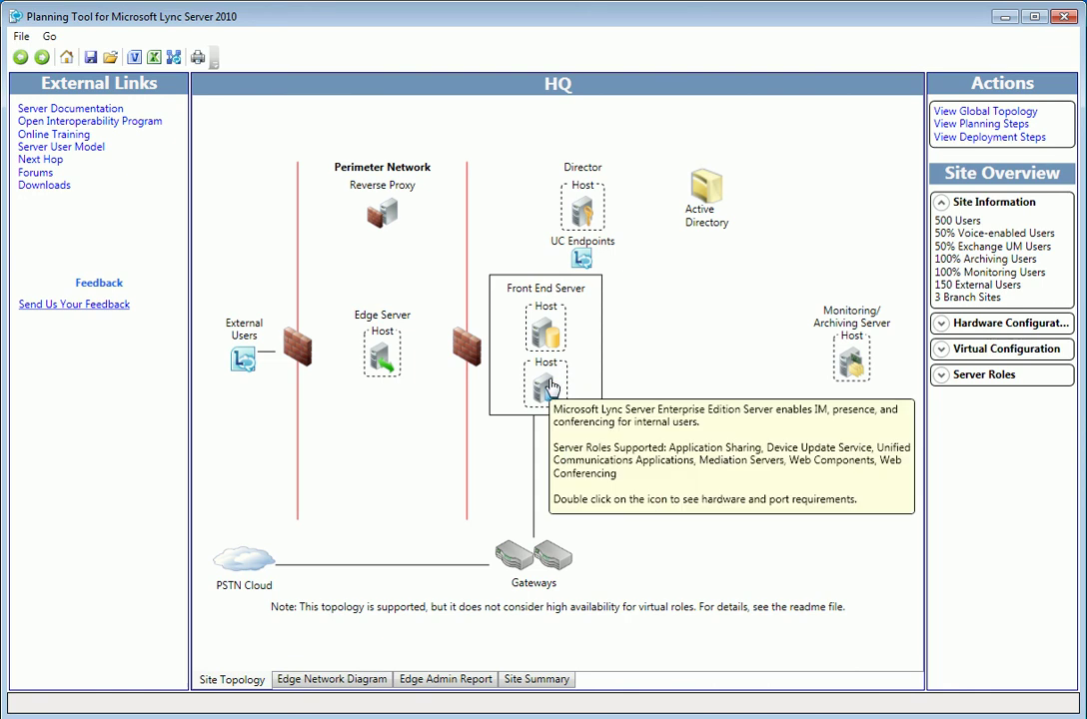
double_click(548, 385)
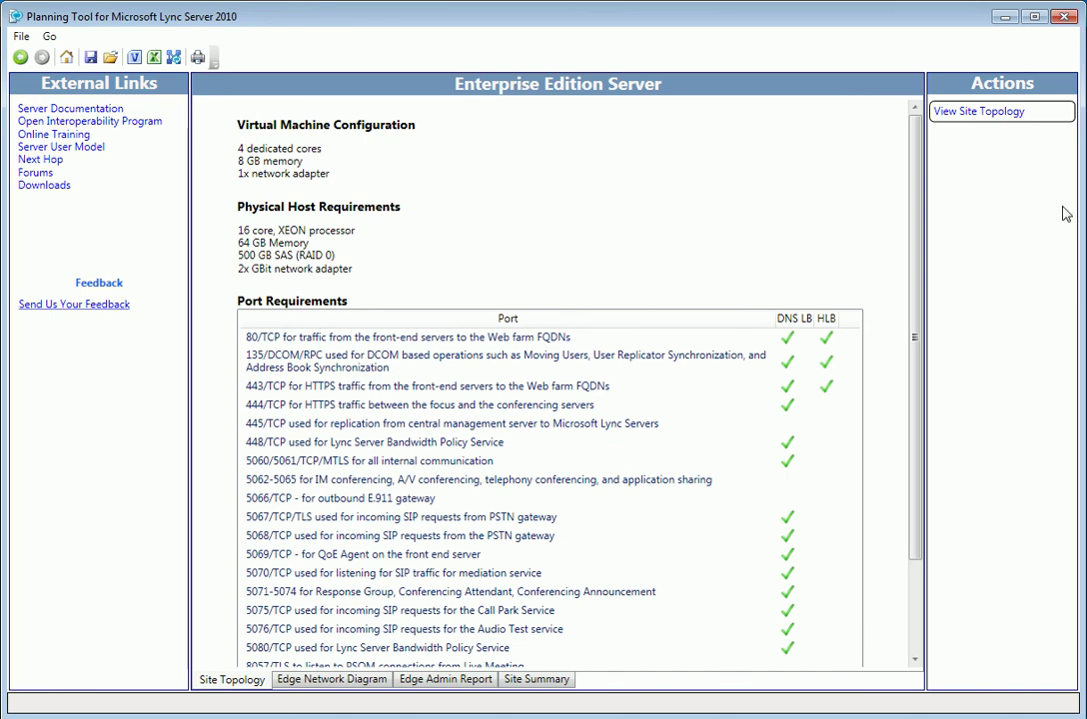
click(959, 115)
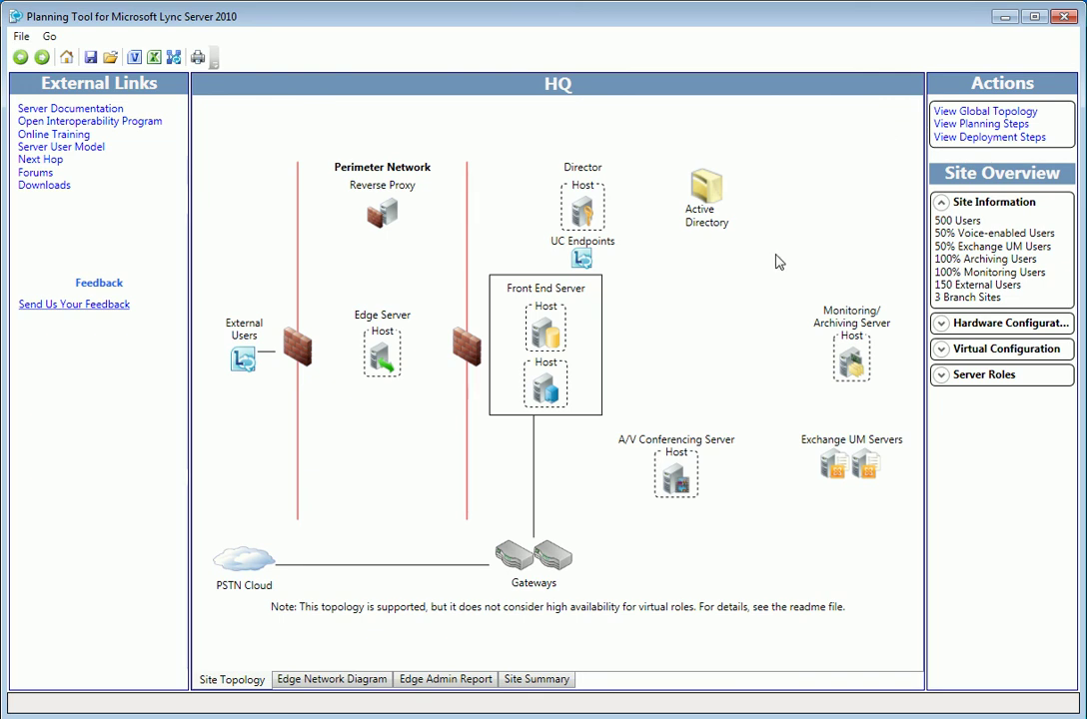
Show the HQ edge network diagram and inspect the Edge Server's address settings without changes
click(363, 682)
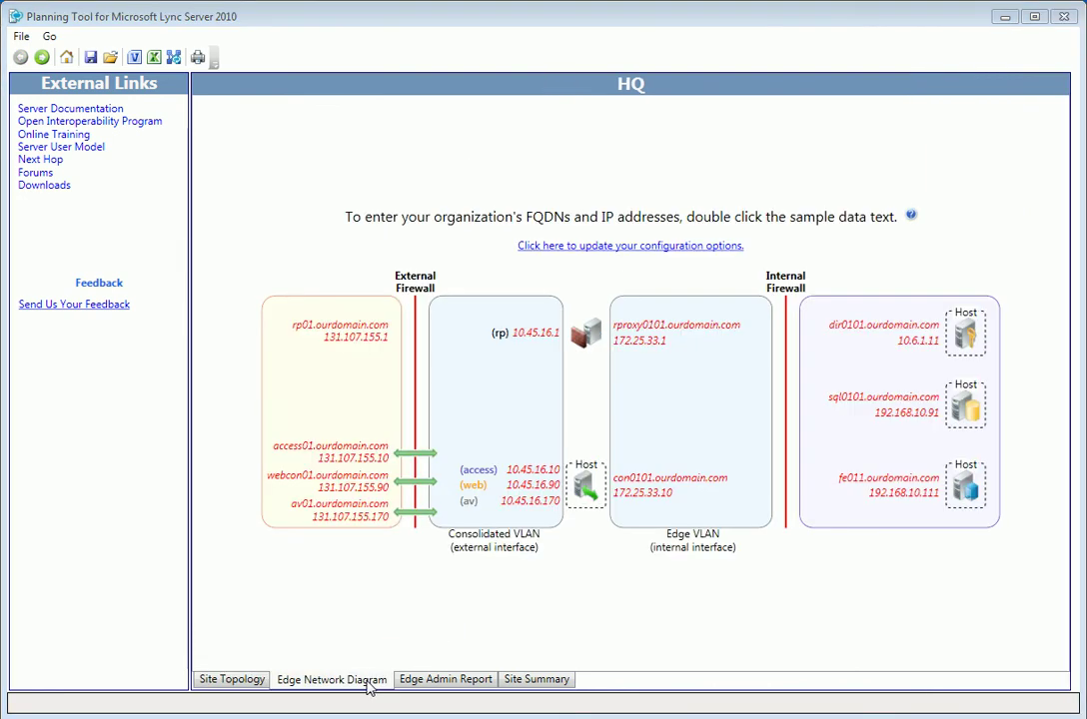
double_click(629, 497)
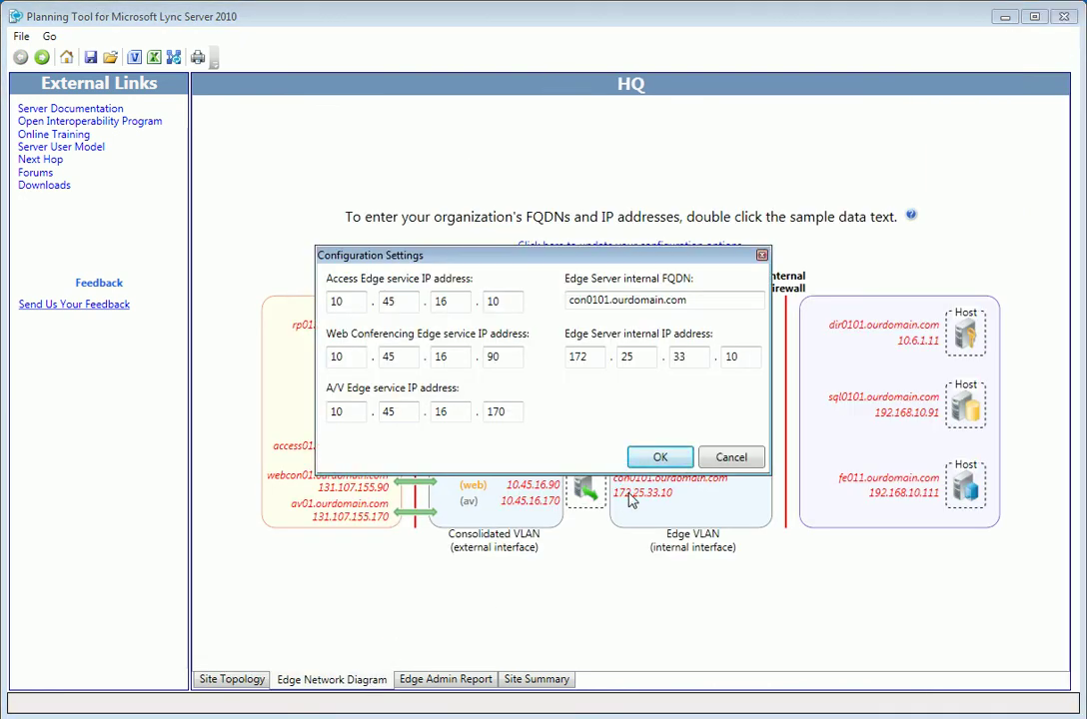
click(707, 463)
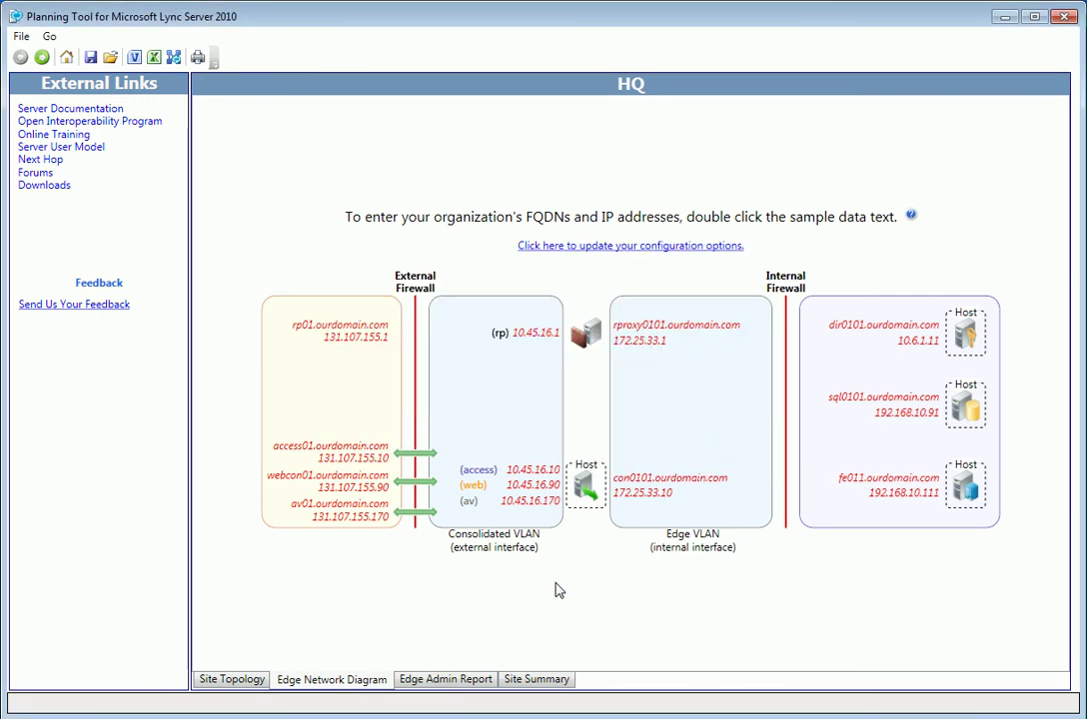
Review the Edge Admin Report's certificates, firewall and DNS tabs, then show the HQ Site Summary
click(446, 680)
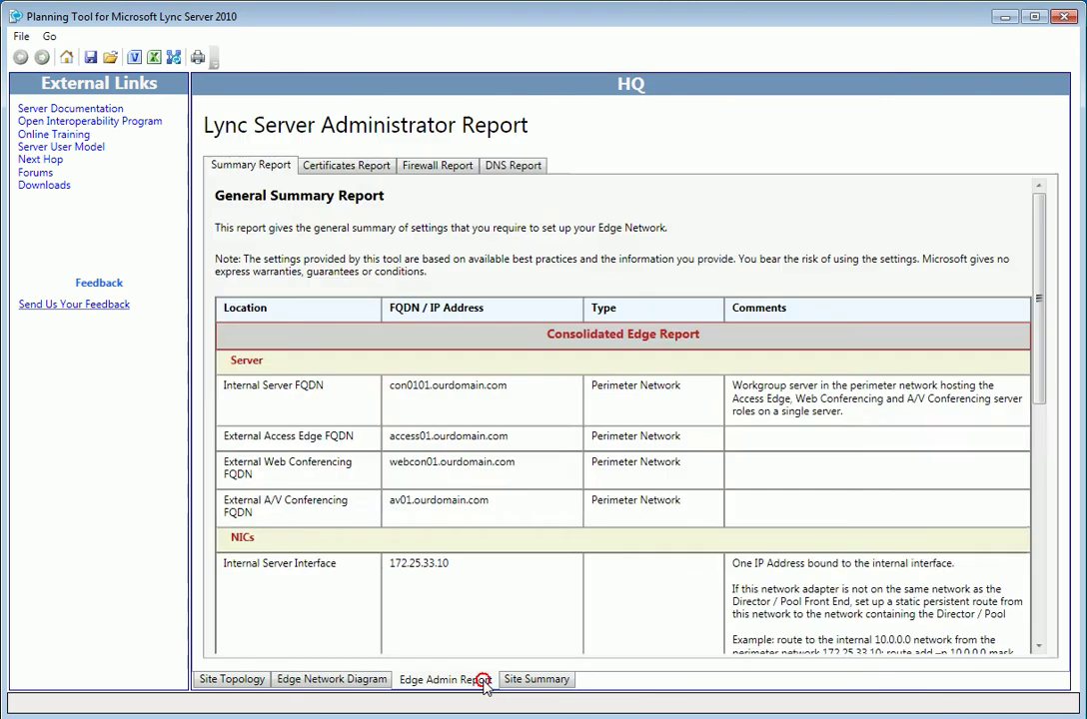
click(371, 168)
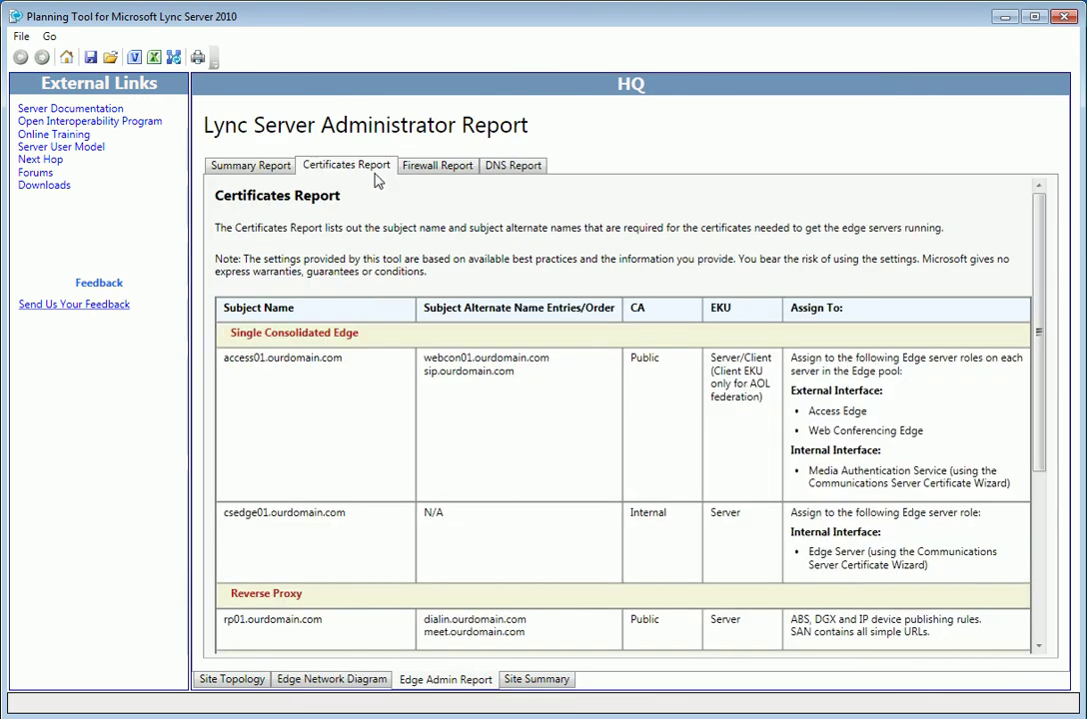
click(439, 167)
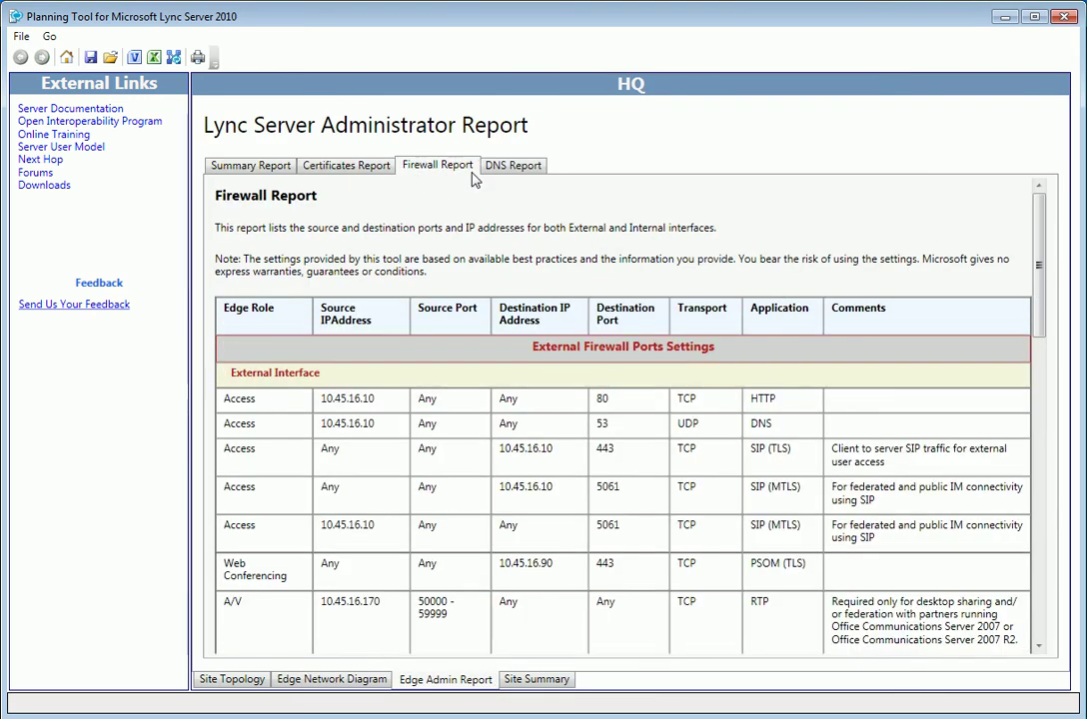
click(514, 166)
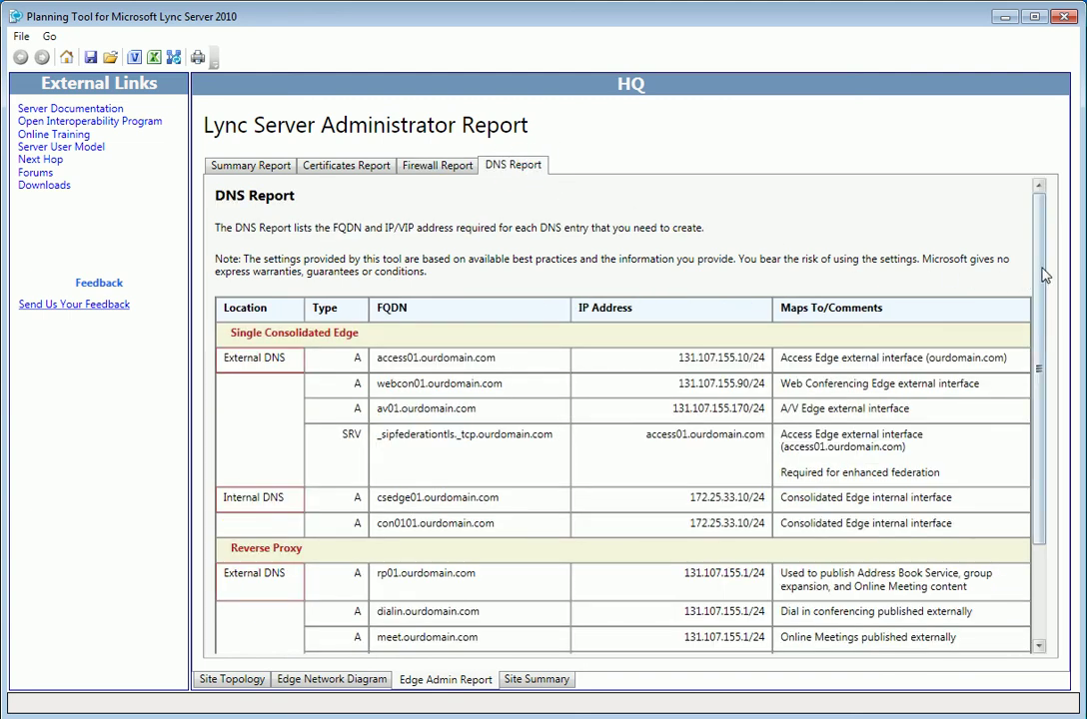
drag(1039, 273, 1043, 372)
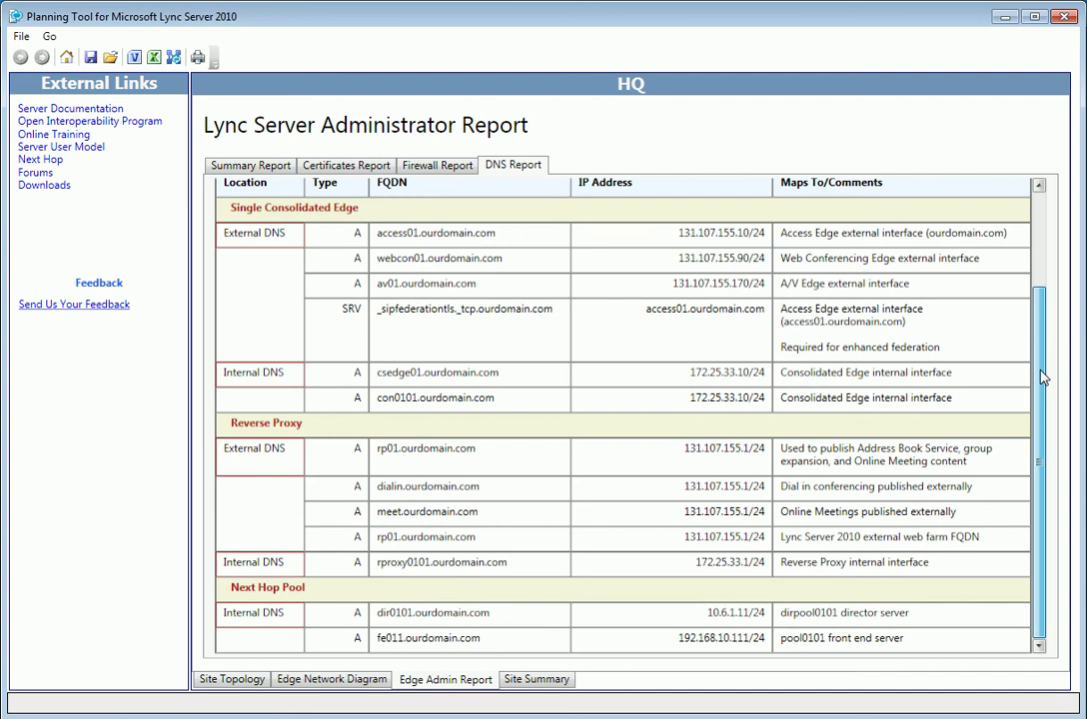
click(540, 681)
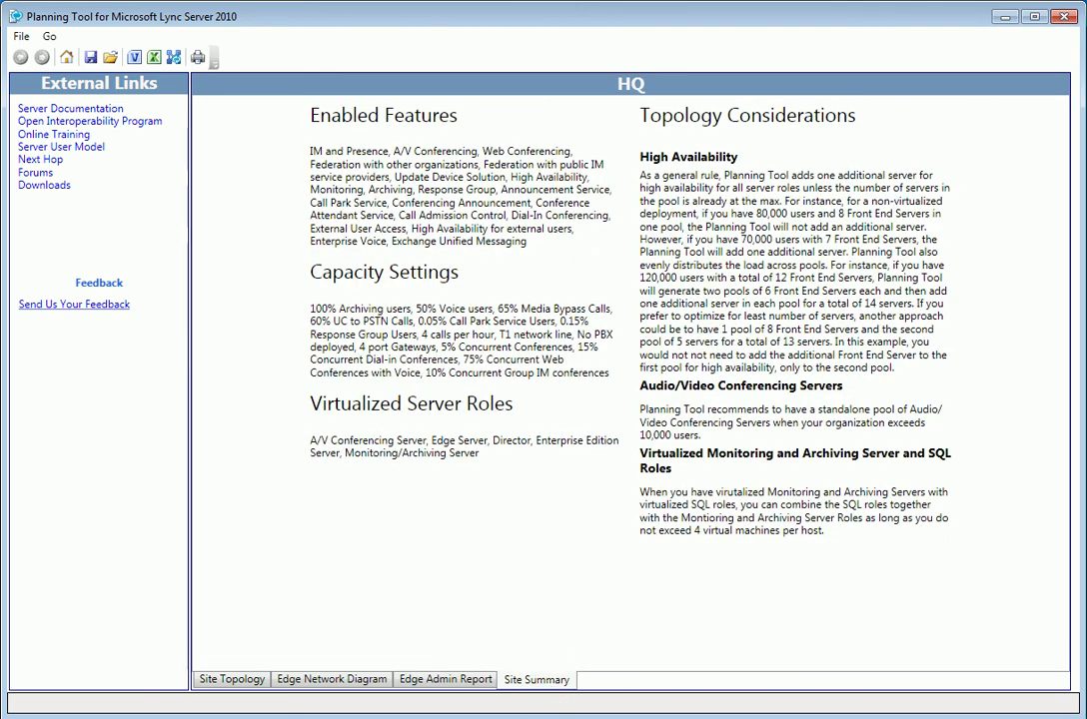